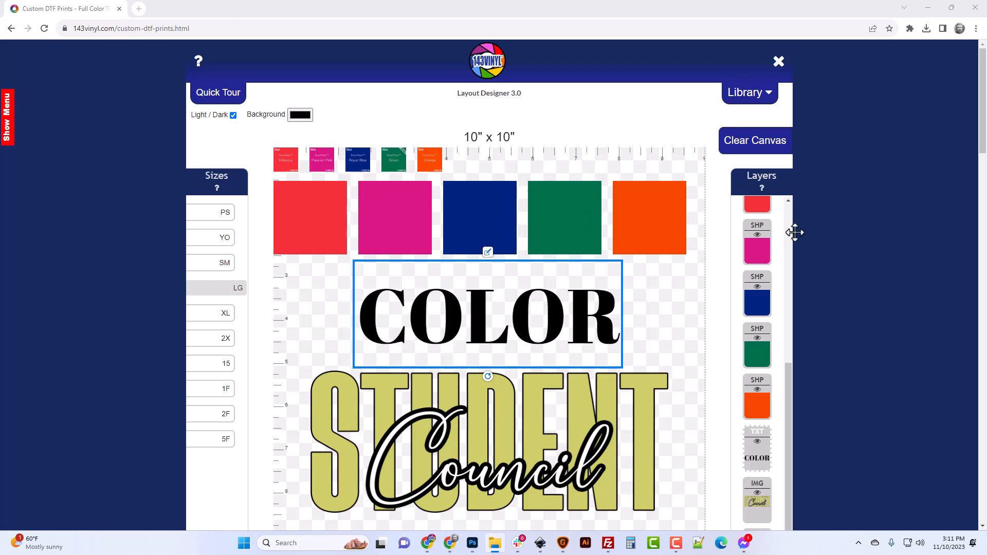
# - Add the image 610_easyweed_vegas_gold_htv-02.png as a new layer and place it just right of the COLOR text
pyautogui.scroll(-5, 786, 392)
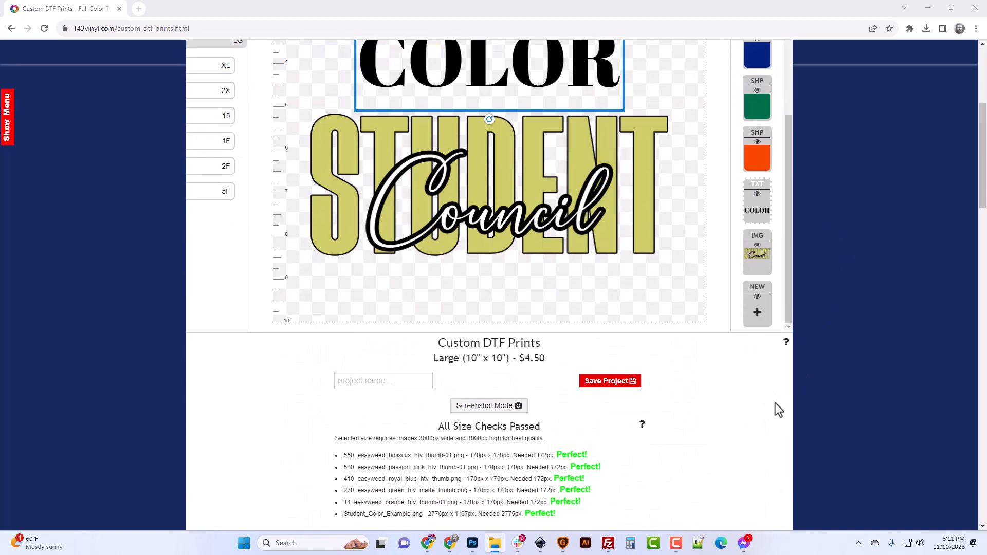
pyautogui.click(758, 320)
pyautogui.click(488, 156)
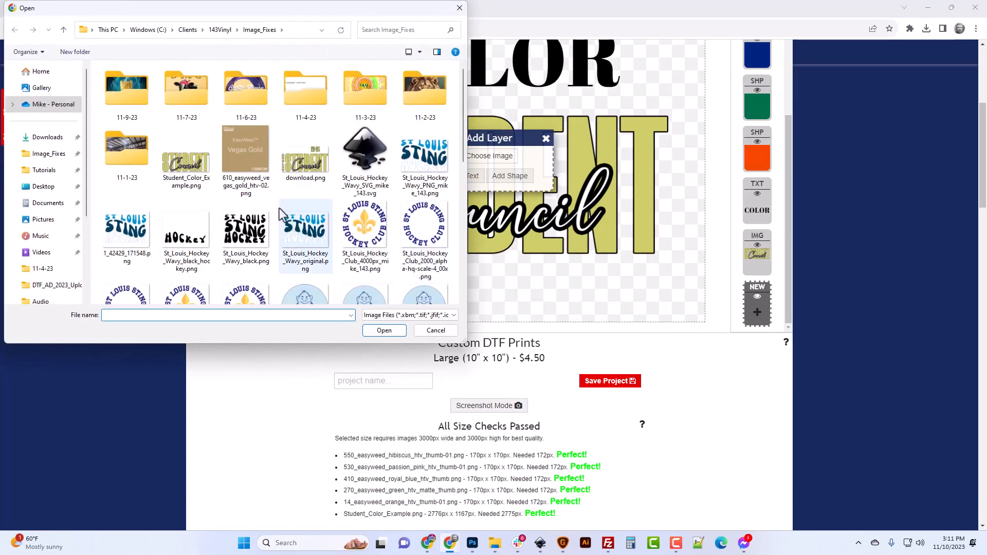
pyautogui.doubleClick(249, 165)
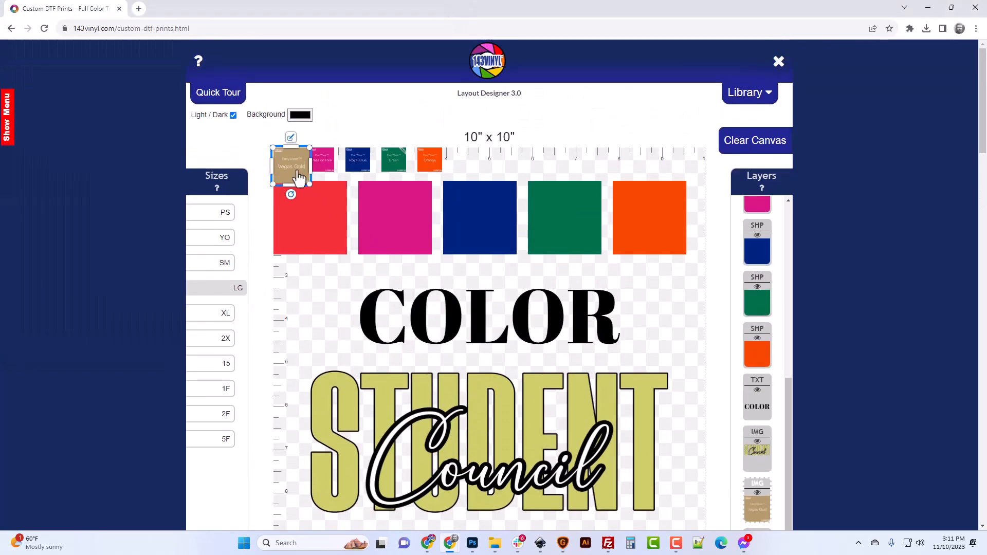
pyautogui.moveTo(296, 176); pyautogui.dragTo(661, 324)
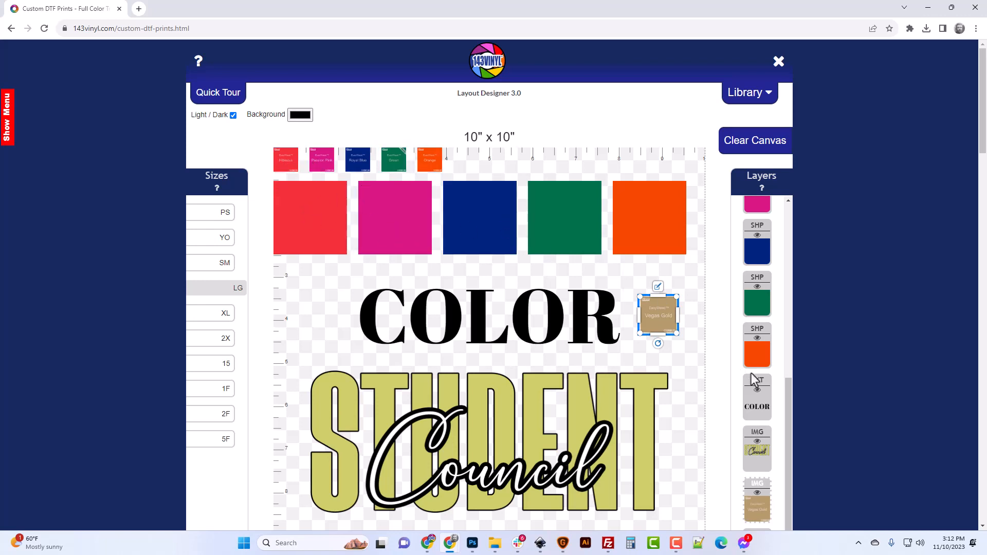
# - Add a new shape layer and make it a square
pyautogui.scroll(-5, 788, 417)
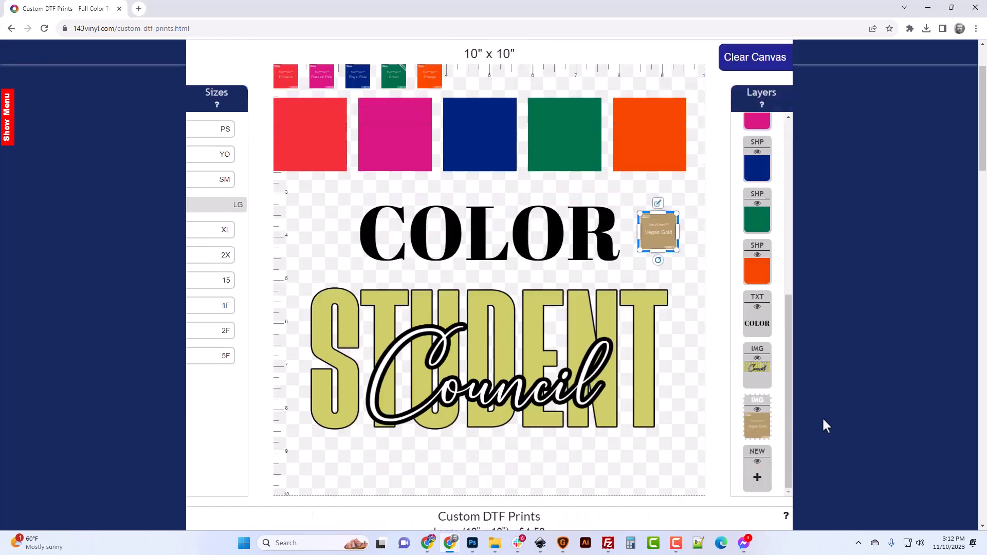
pyautogui.click(759, 417)
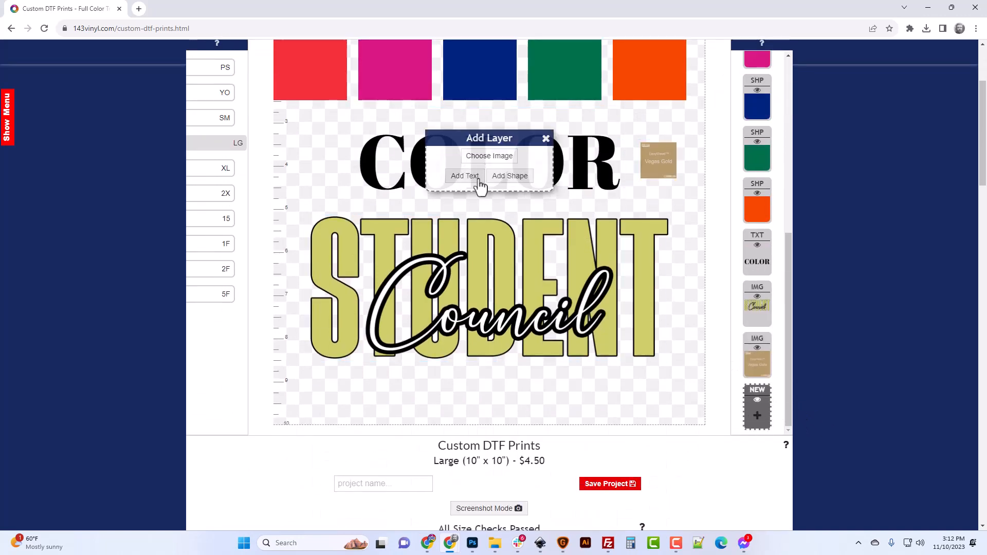
pyautogui.click(501, 177)
pyautogui.click(482, 160)
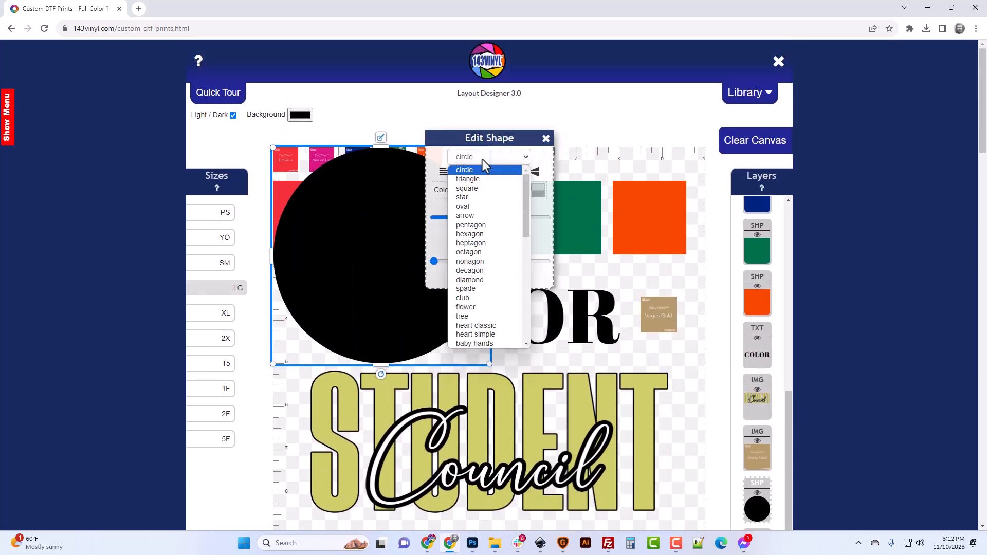
pyautogui.click(466, 191)
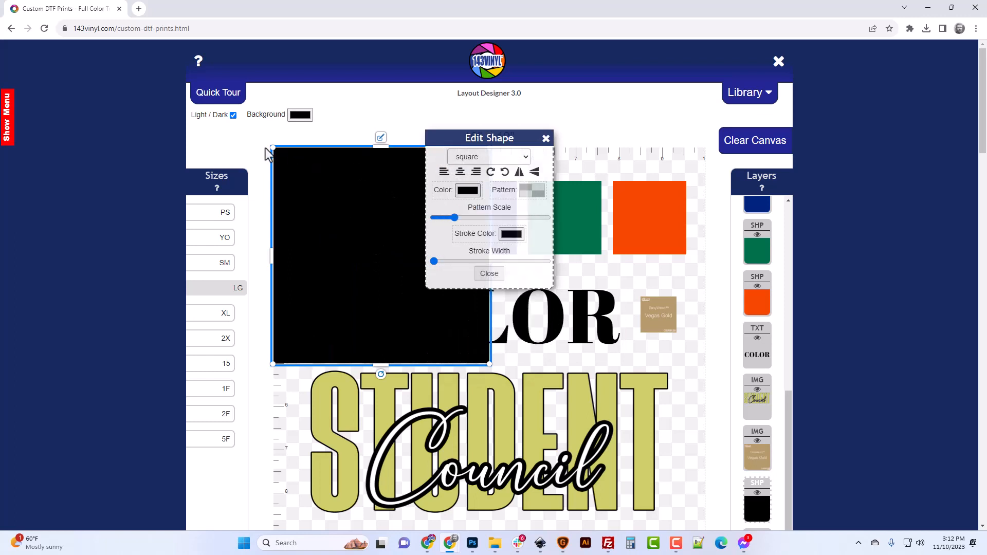
# - Shrink the black square to about 1.6 × 1.6 inches and place it just left of the COLOR text
pyautogui.moveTo(272, 148); pyautogui.dragTo(343, 218)
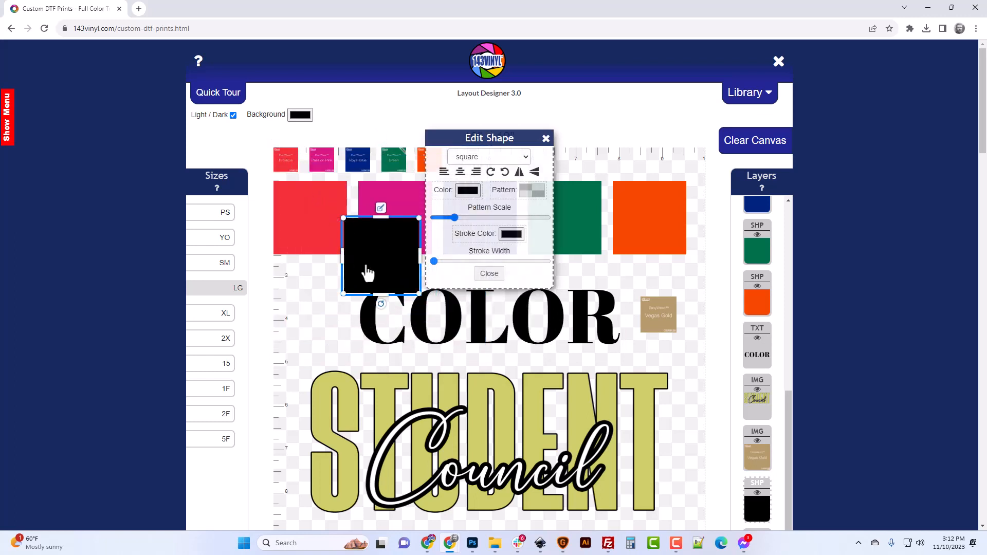
pyautogui.moveTo(369, 275); pyautogui.dragTo(303, 327)
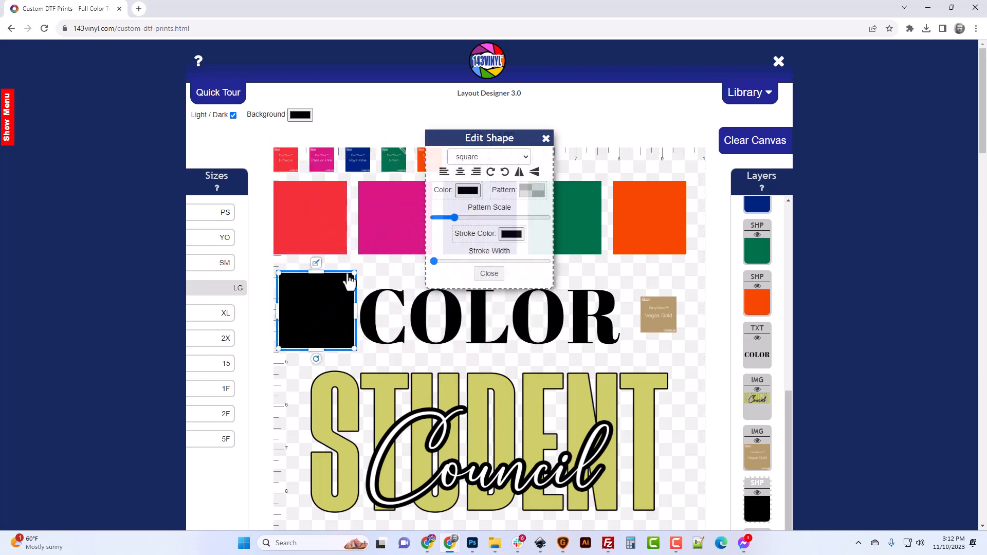
pyautogui.moveTo(354, 273); pyautogui.dragTo(351, 276)
pyautogui.moveTo(322, 315); pyautogui.dragTo(314, 319)
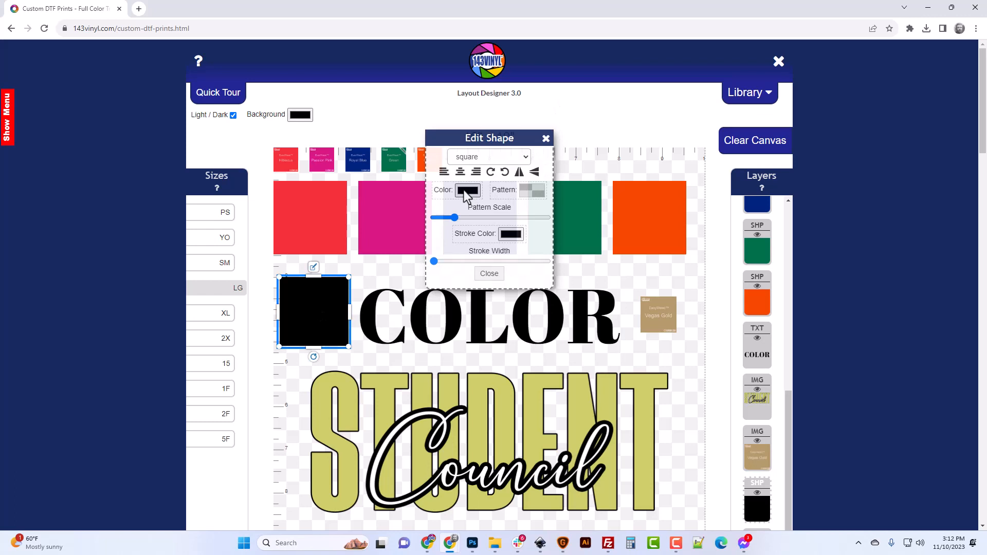
# - Fill the square with the colour sampled from the Vegas Gold swatch, #B49A6B, display its HEX code, and close the shape editor
pyautogui.click(314, 266)
pyautogui.click(457, 126)
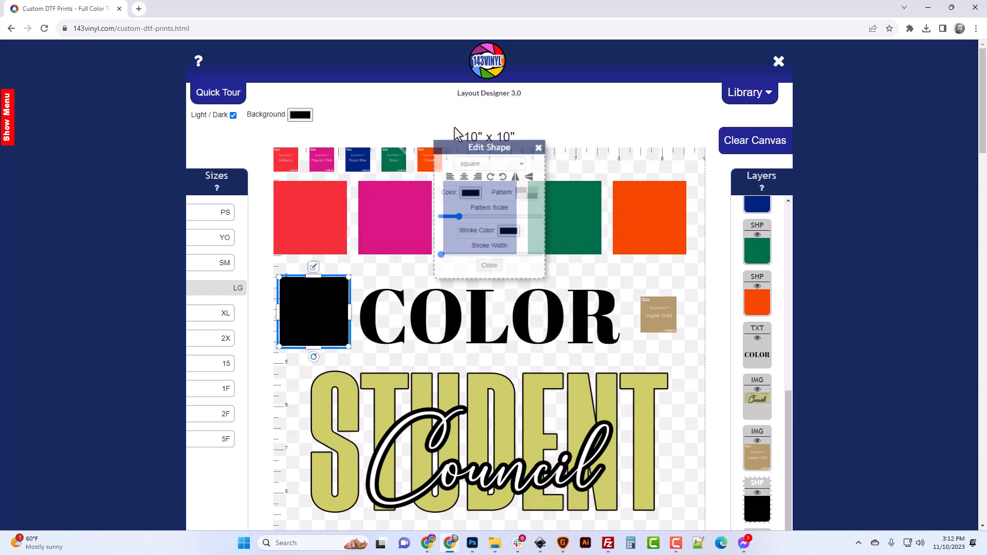
pyautogui.click(467, 190)
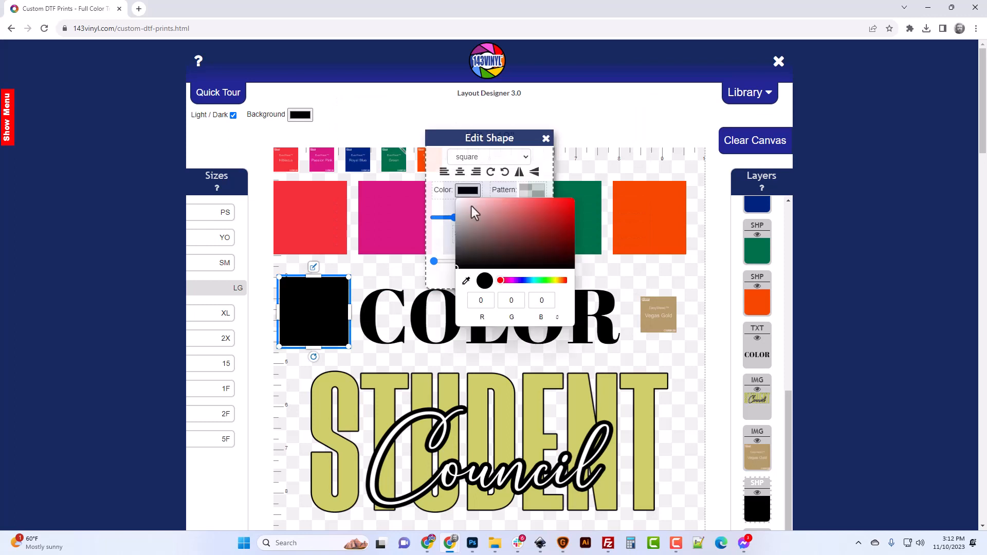
pyautogui.click(466, 281)
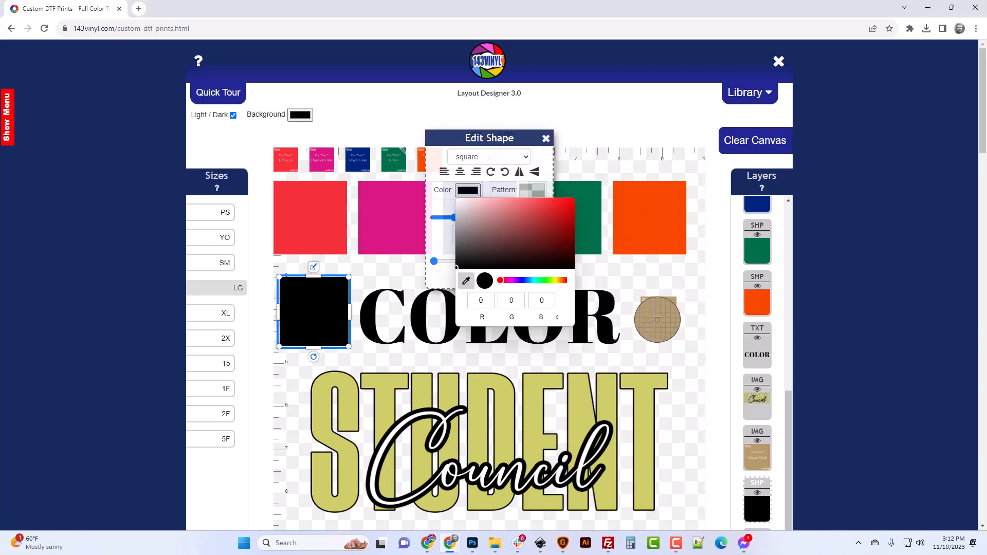
pyautogui.click(655, 321)
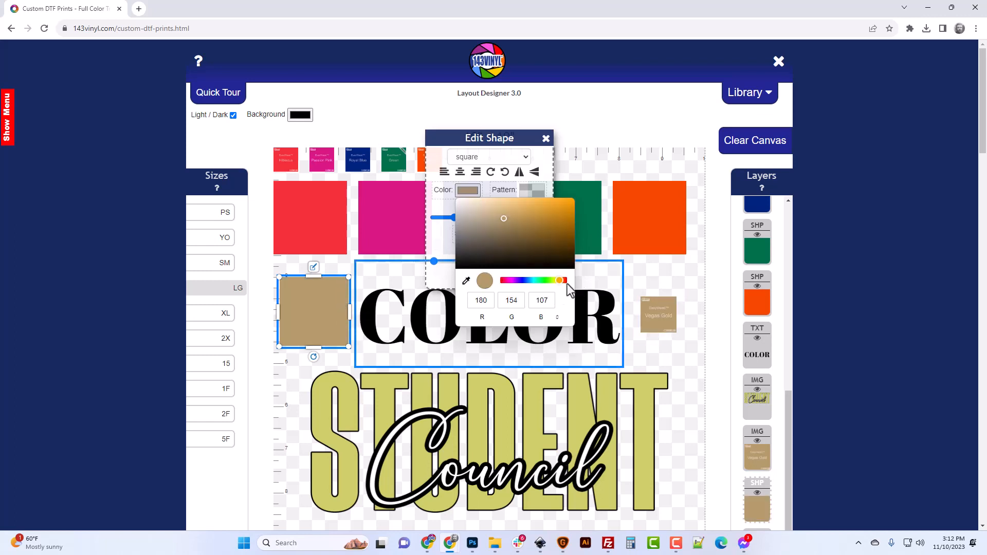
pyautogui.click(556, 317)
pyautogui.click(557, 316)
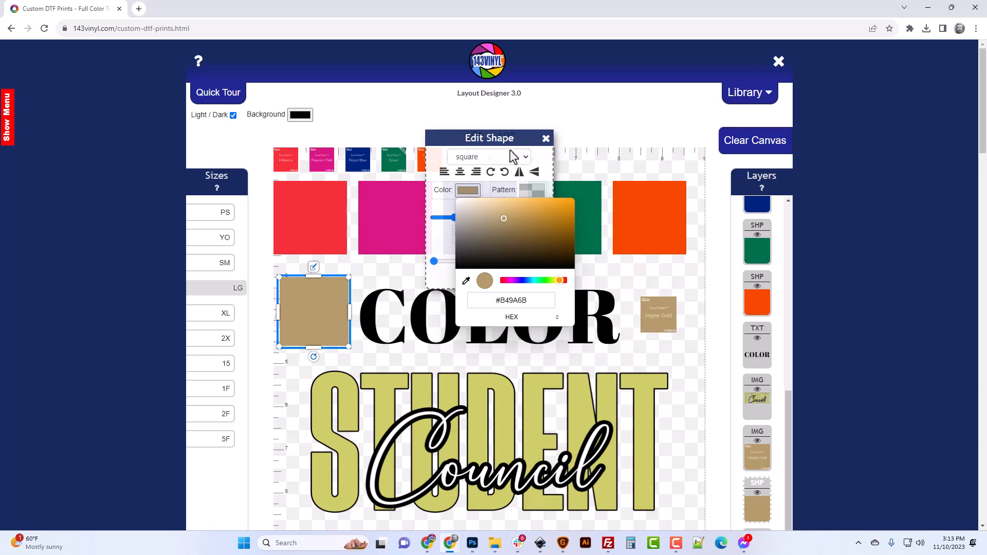
pyautogui.click(545, 139)
# - Recolour the square with the colour sampled from the STUDENT lettering, #CDCD66, and display its HEX code
pyautogui.scroll(-1, 513, 308)
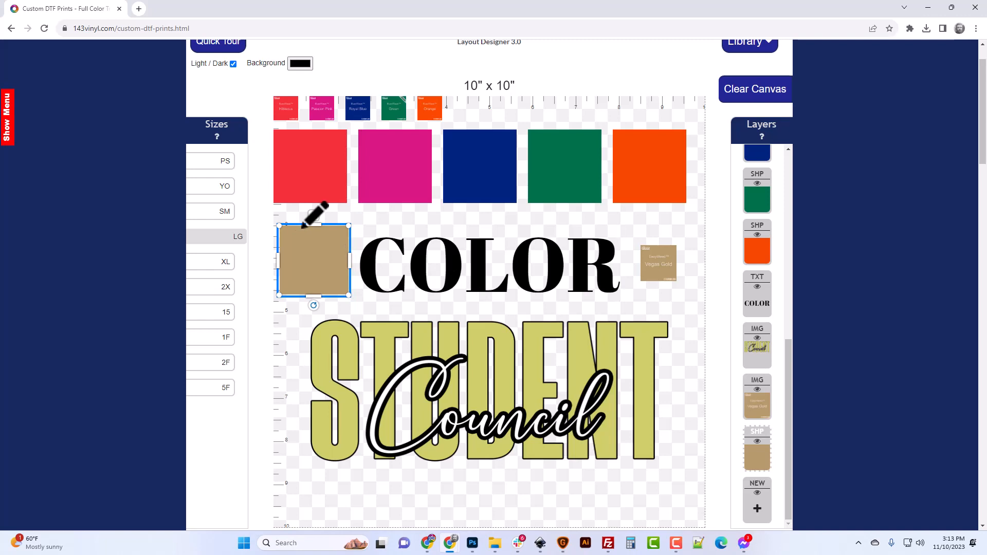
pyautogui.click(313, 215)
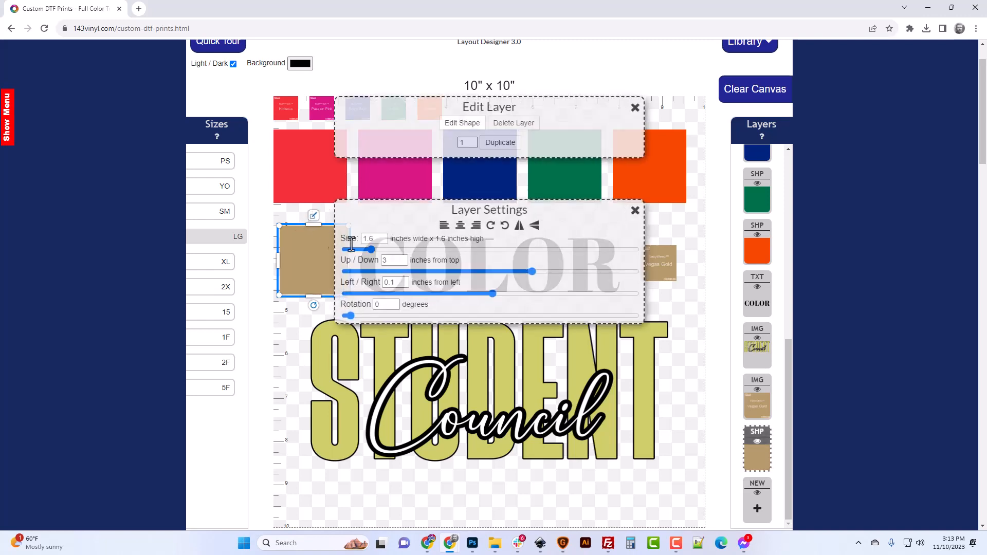
pyautogui.click(468, 136)
pyautogui.click(468, 191)
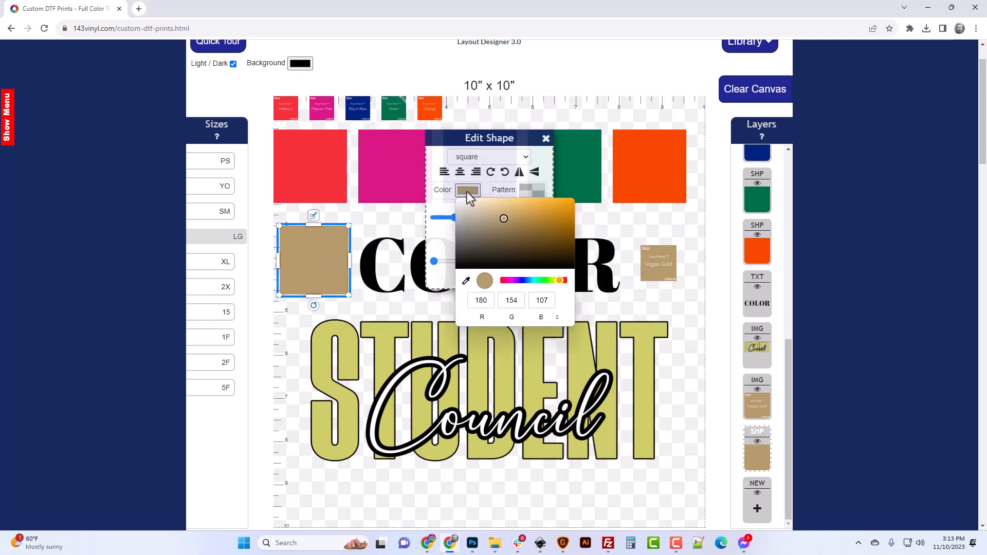
pyautogui.click(466, 281)
pyautogui.click(385, 344)
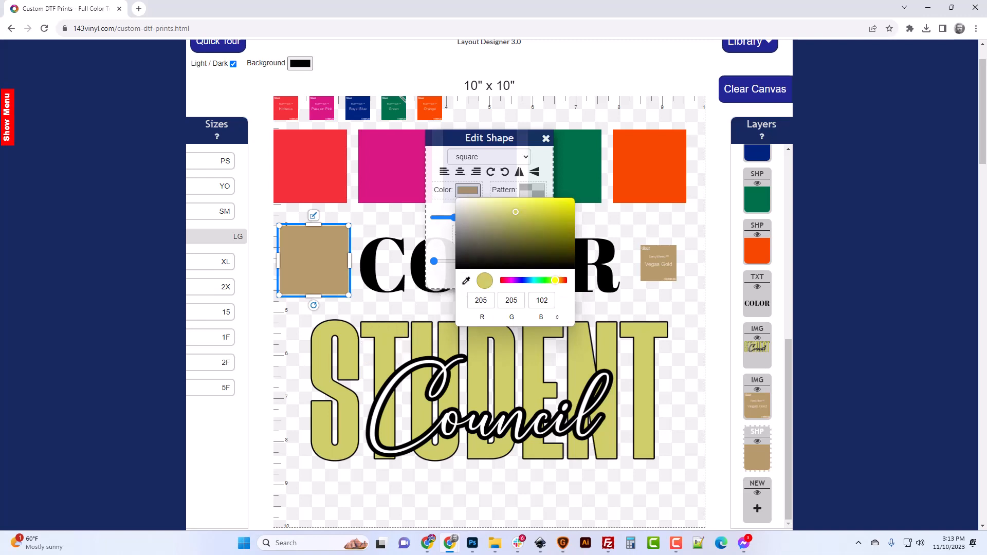
pyautogui.click(557, 317)
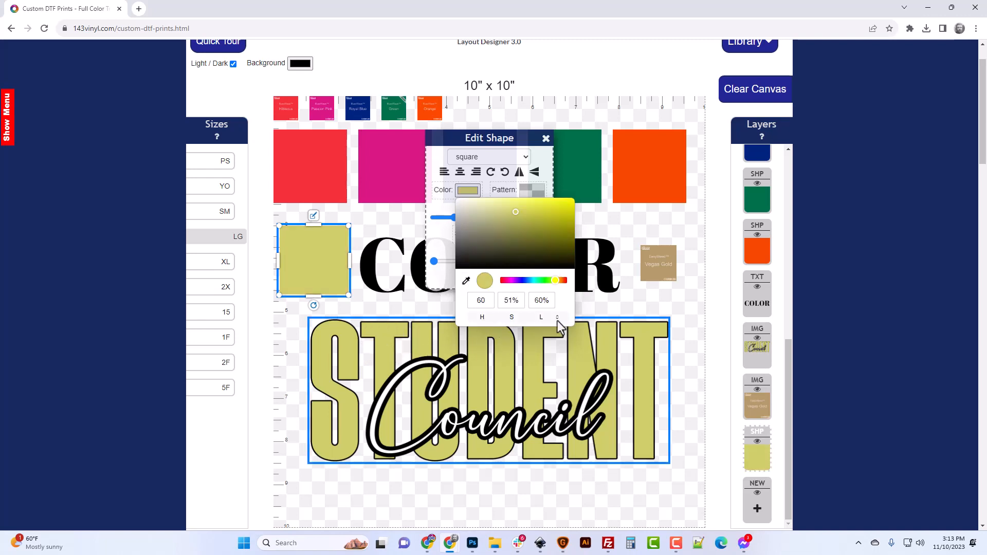
pyautogui.click(557, 318)
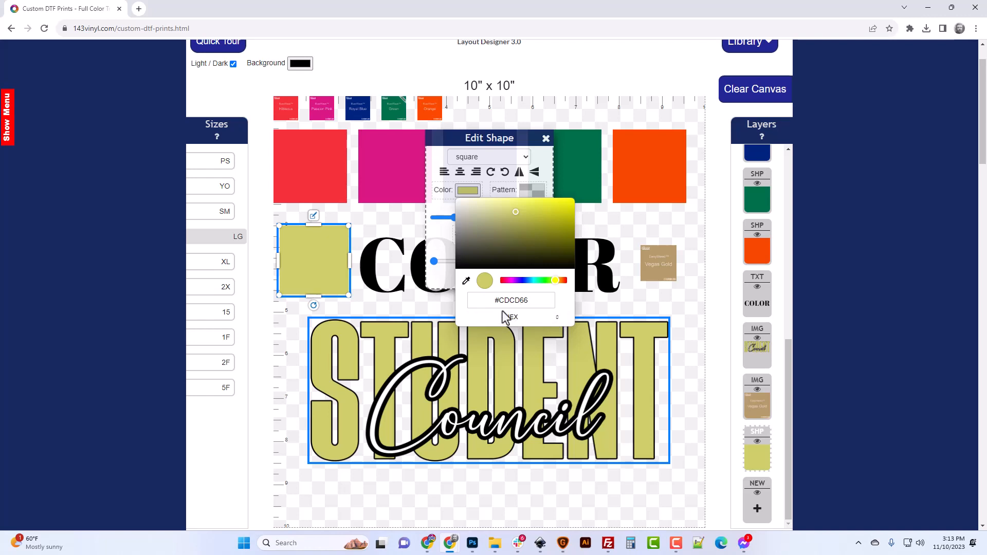
# - Resample the Vegas Gold swatch to fill the square with #B49A6B
pyautogui.click(467, 282)
pyautogui.click(650, 274)
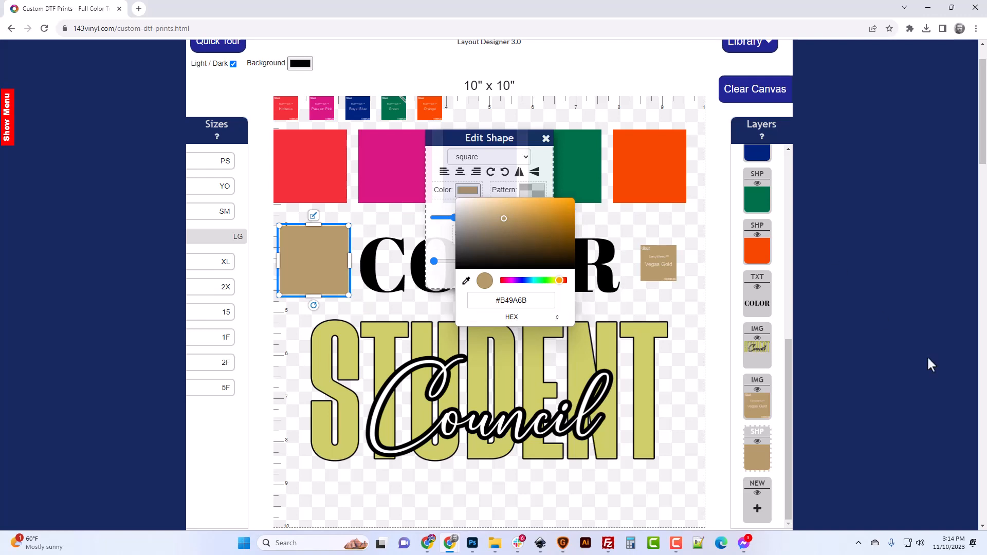
# - Open the Windows quick settings and try the Night light option
pyautogui.click(920, 544)
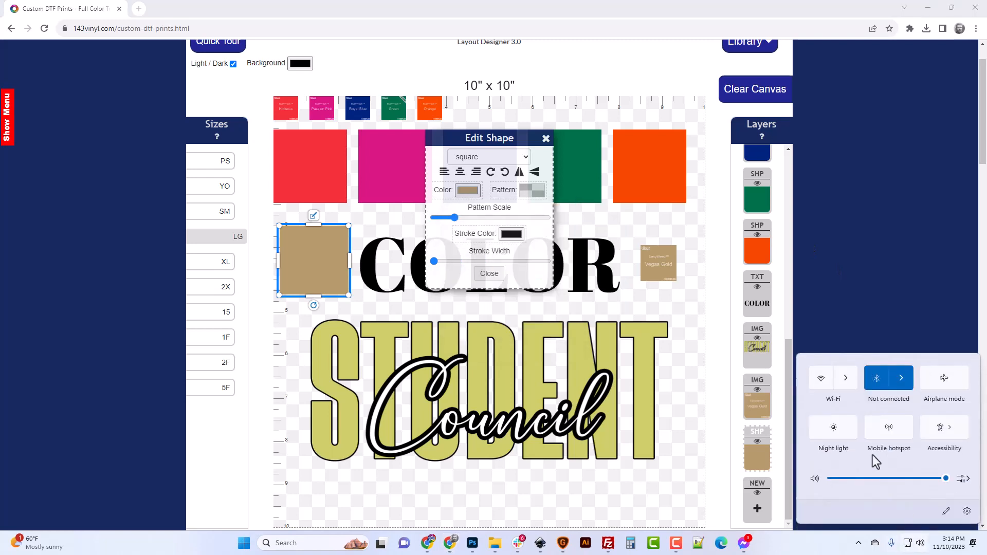
pyautogui.click(835, 427)
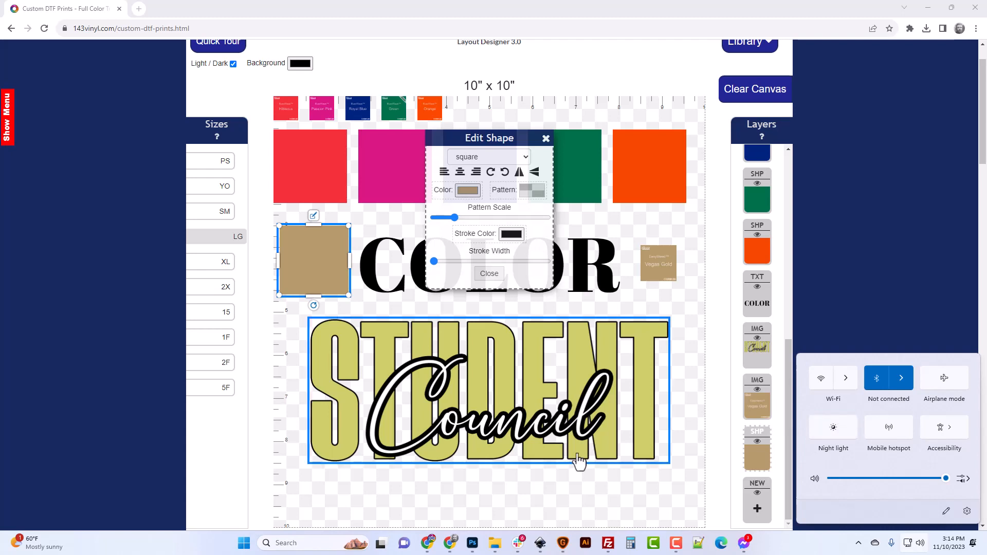